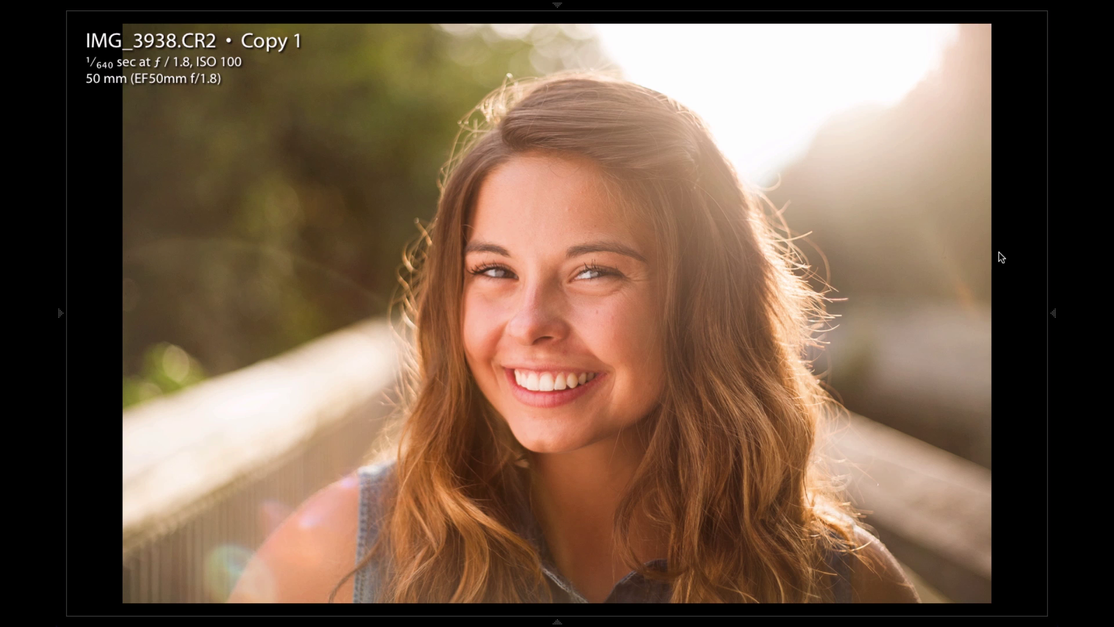
Reset every develop setting on the IMG_3938.CR2 virtual copy to the unedited state.
{"action": "key", "text": "F8"}
{"action": "mouse_move", "coordinate": [1054, 479]}
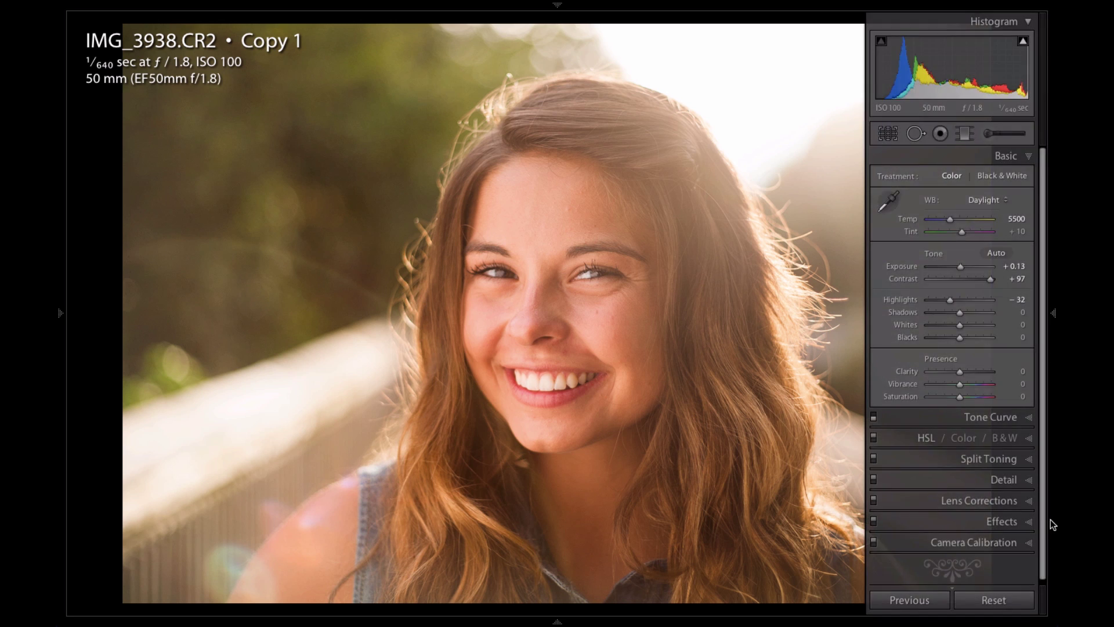
{"action": "left_click", "coordinate": [993, 600]}
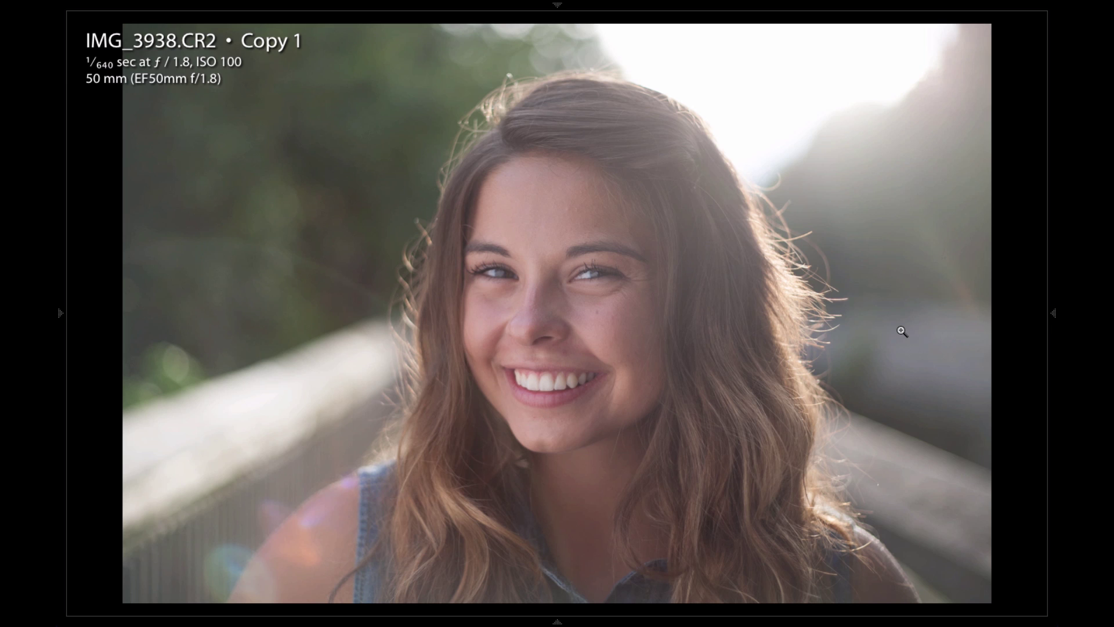
{"action": "mouse_move", "coordinate": [1055, 312]}
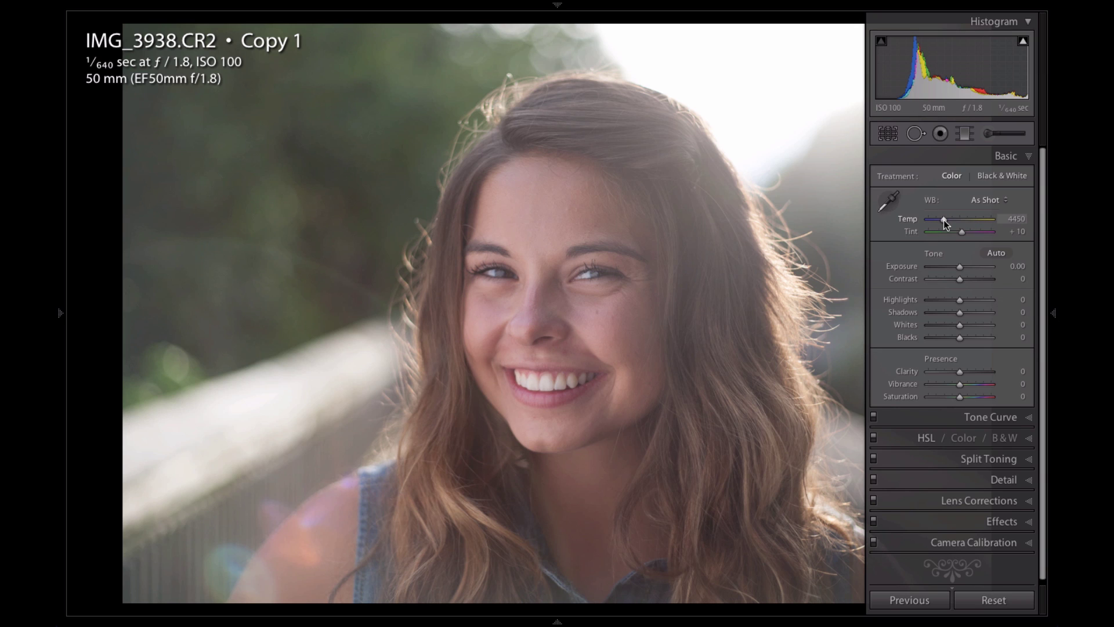
Warm the white balance by raising Temp from 4450 to about 5642.
{"action": "left_click_drag", "start_coordinate": [944, 220], "coordinate": [949, 225]}
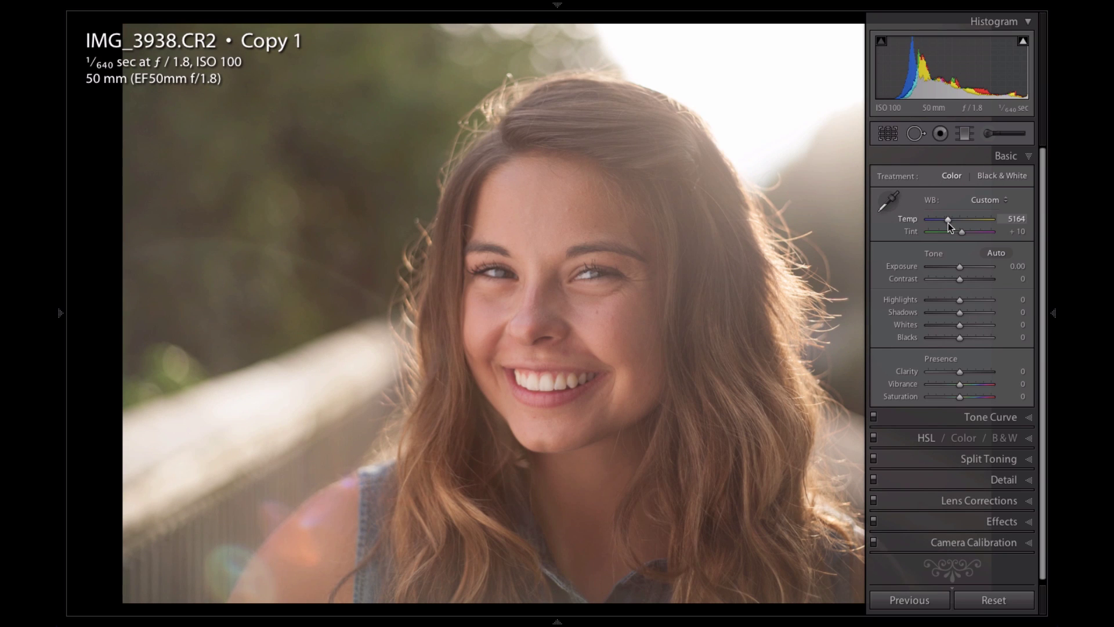
{"action": "left_click_drag", "start_coordinate": [948, 225], "coordinate": [950, 220]}
Set Exposure +0.10, Contrast +93, Highlights -40 and Shadows +37 in the Basic panel.
{"action": "left_click", "coordinate": [960, 264]}
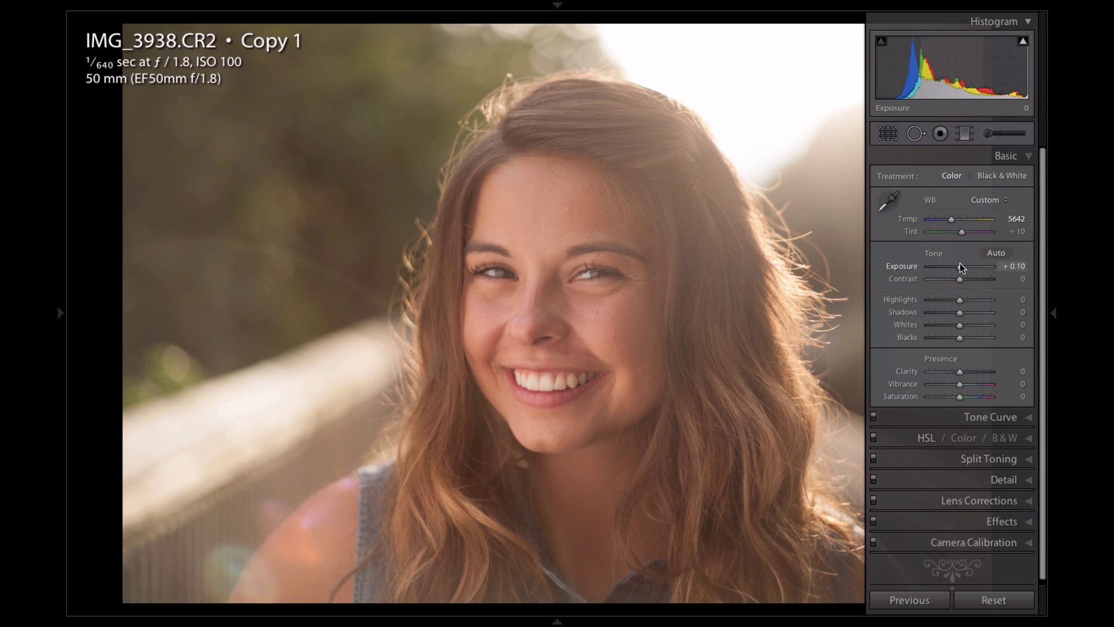
{"action": "left_click_drag", "start_coordinate": [960, 280], "coordinate": [987, 280]}
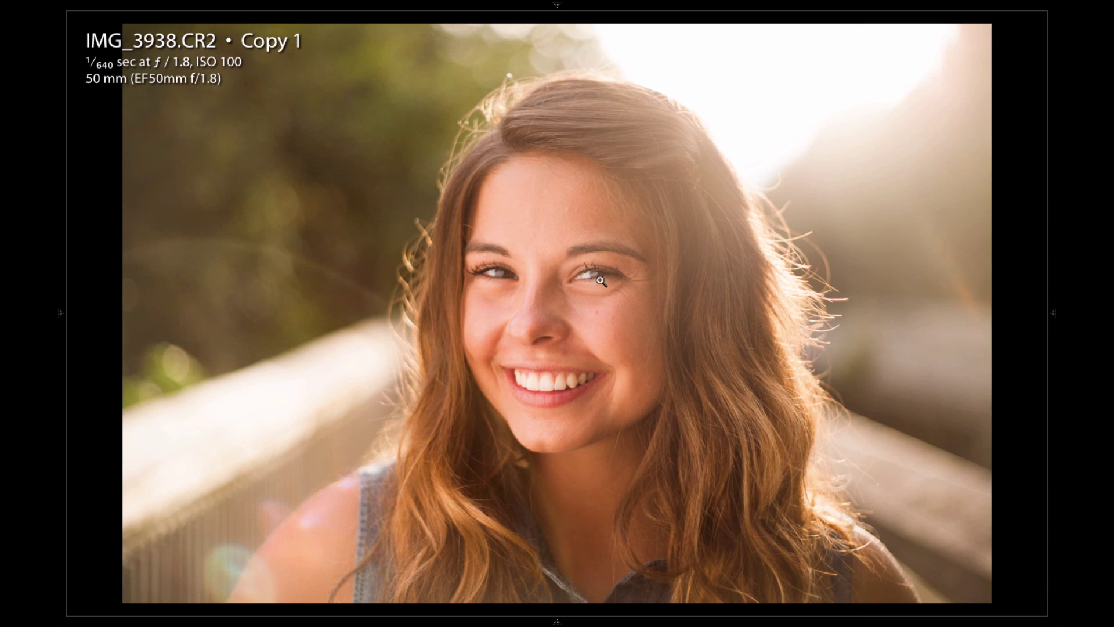
{"action": "mouse_move", "coordinate": [1056, 327]}
{"action": "left_click_drag", "start_coordinate": [960, 299], "coordinate": [945, 300]}
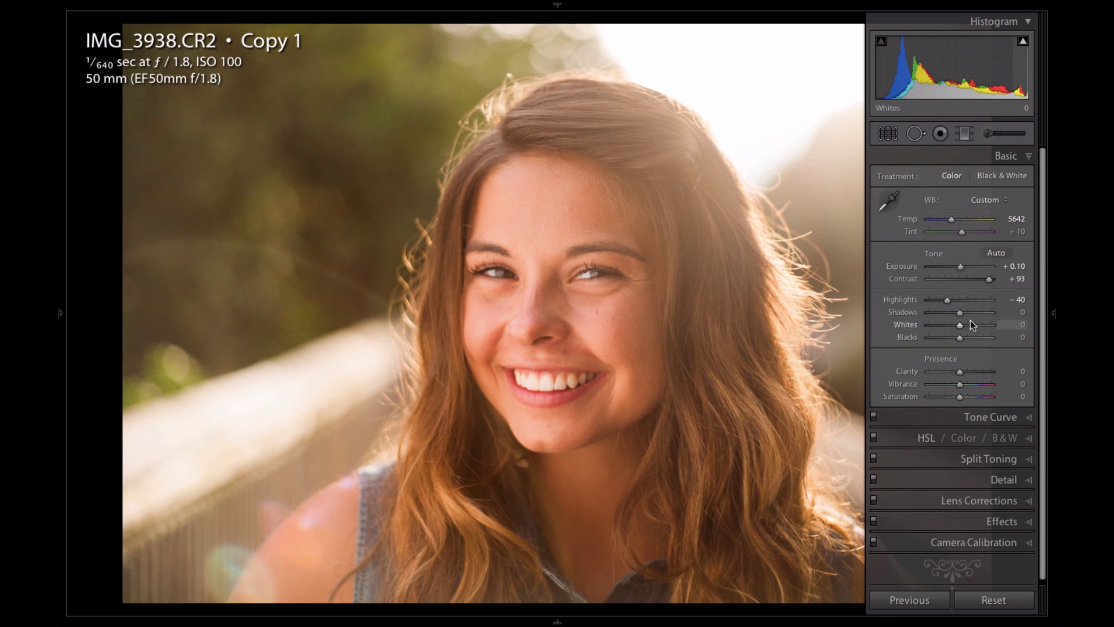
{"action": "left_click_drag", "start_coordinate": [963, 315], "coordinate": [974, 316]}
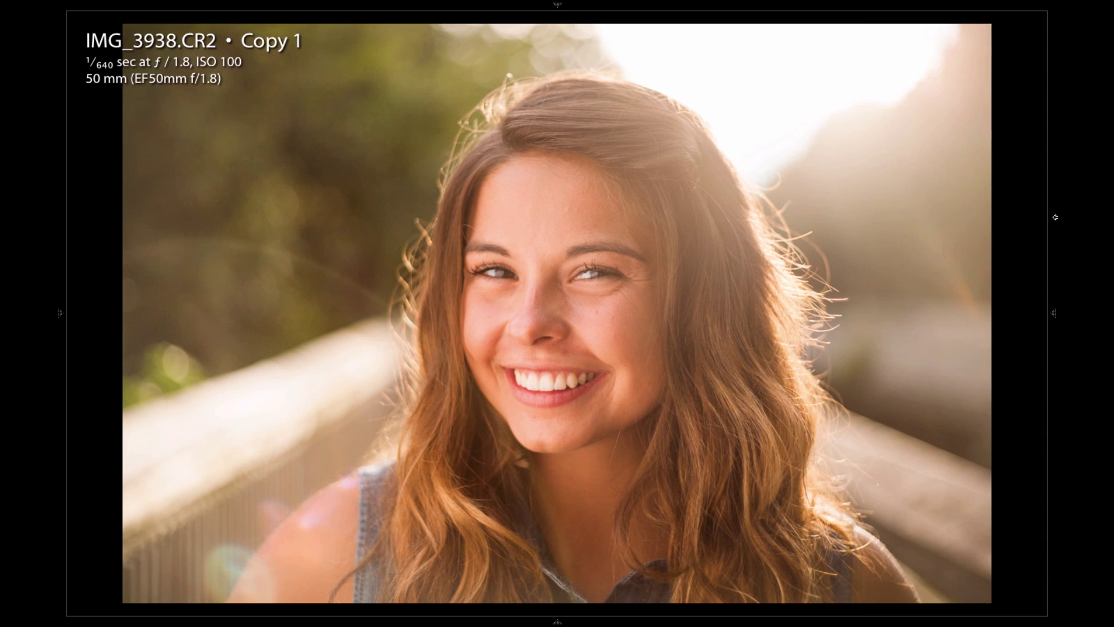
Compare the highlights and shadows changes with undo and redo, then add Vibrance +8.
{"action": "mouse_move", "coordinate": [1055, 217]}
{"action": "key", "text": "ctrl+z"}
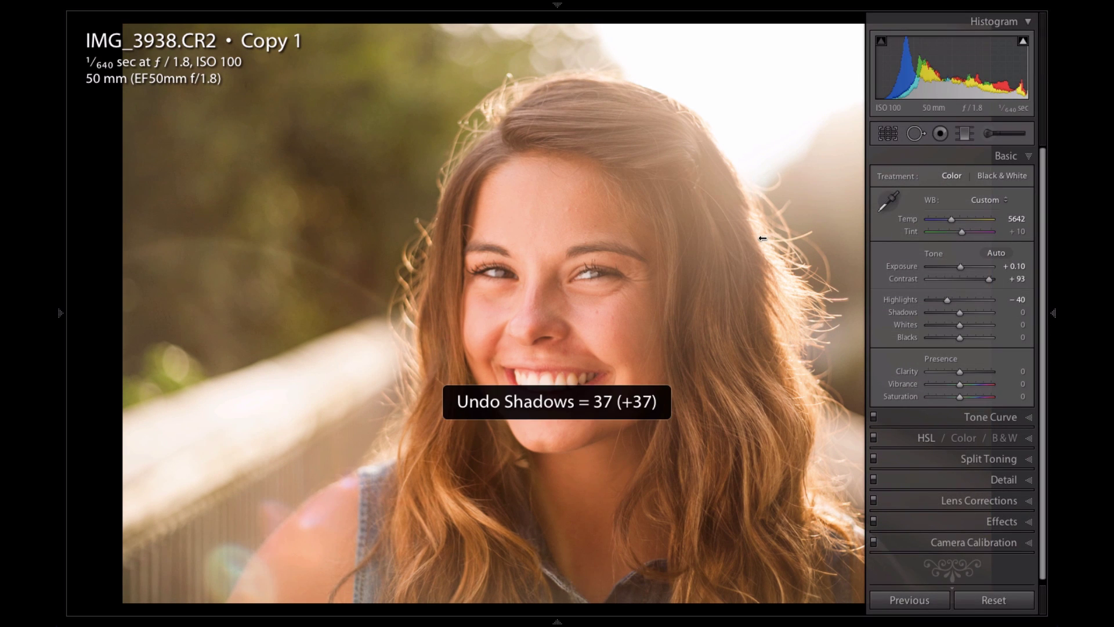
{"action": "key", "text": "ctrl+z"}
{"action": "key", "text": "ctrl+shift+z"}
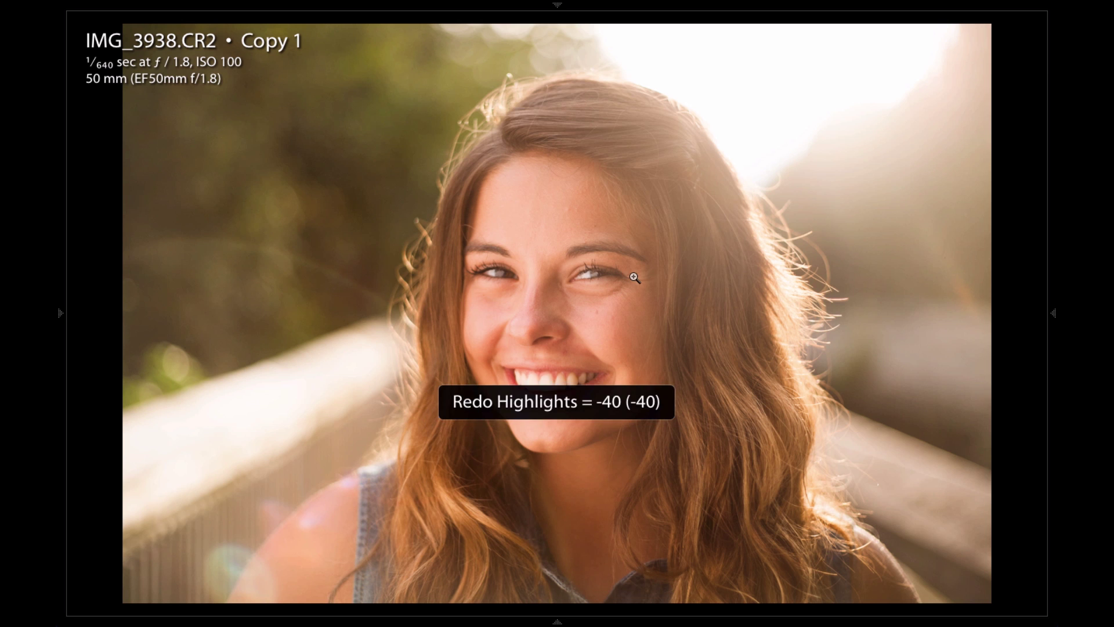
{"action": "key", "text": "ctrl+shift+z"}
{"action": "mouse_move", "coordinate": [1056, 300]}
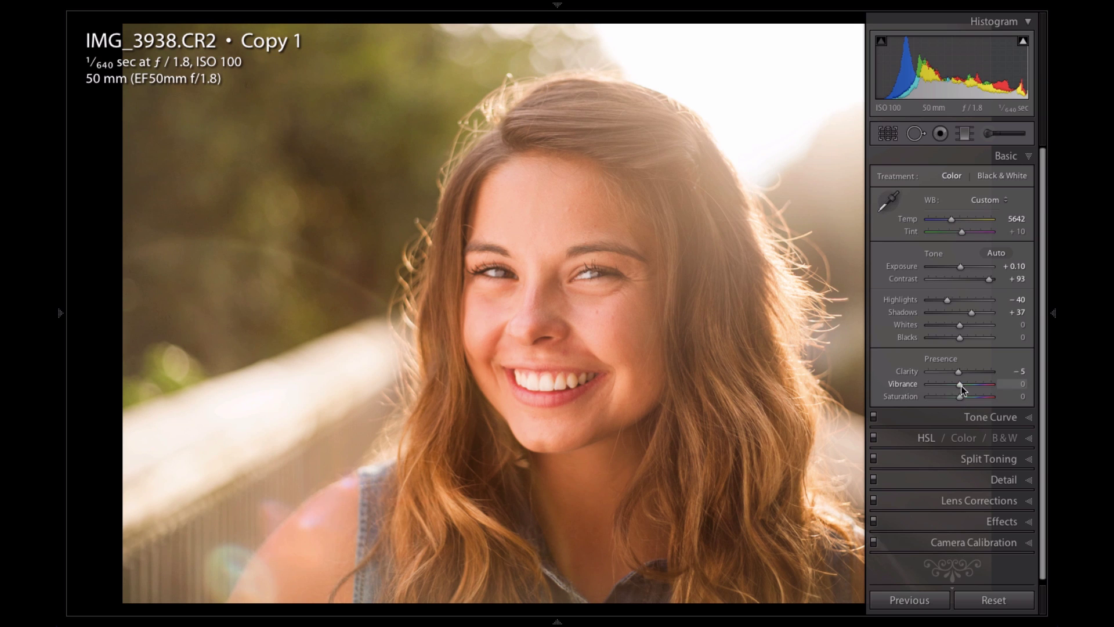
{"action": "left_click_drag", "start_coordinate": [961, 384], "coordinate": [963, 385]}
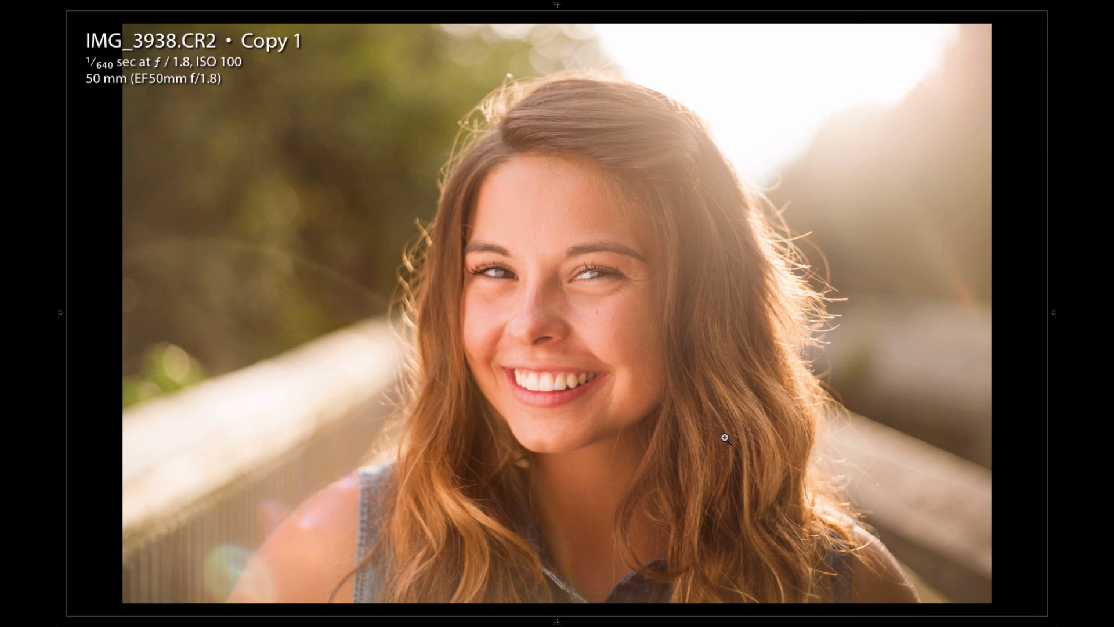
Try Contrast +53 and Blacks -33, then undo both to keep Contrast at +93.
{"action": "mouse_move", "coordinate": [1055, 394]}
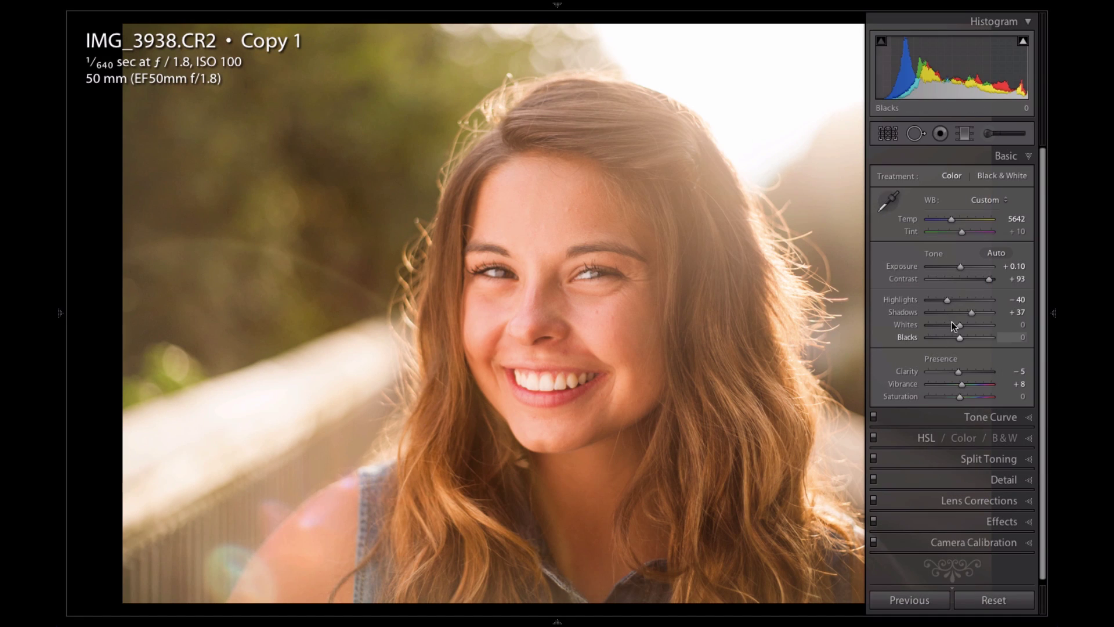
{"action": "left_click", "coordinate": [975, 278]}
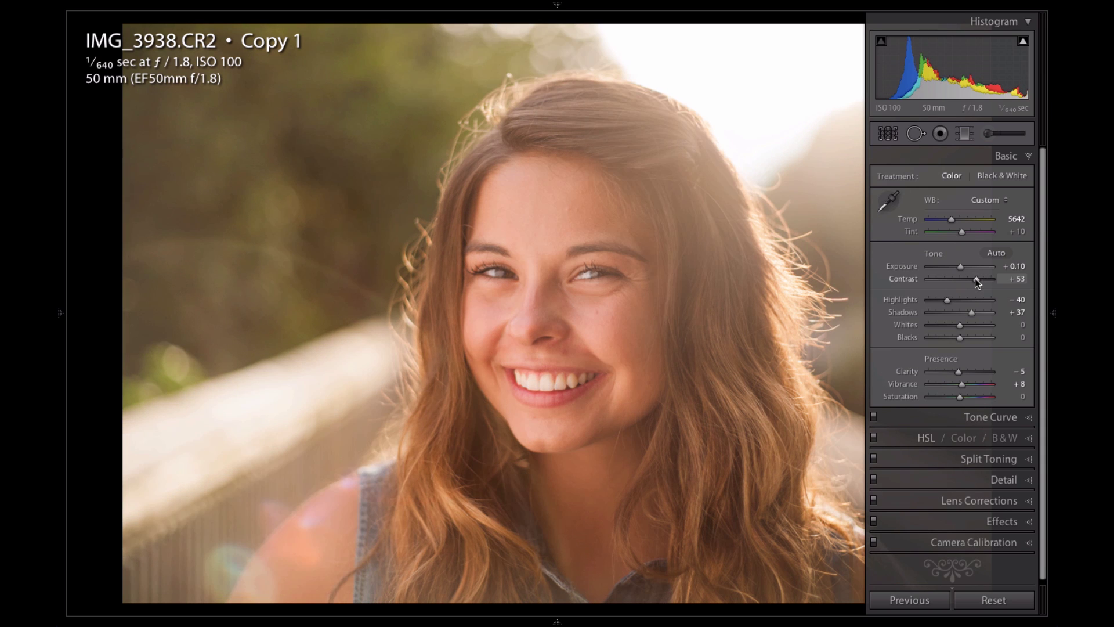
{"action": "left_click", "coordinate": [947, 337]}
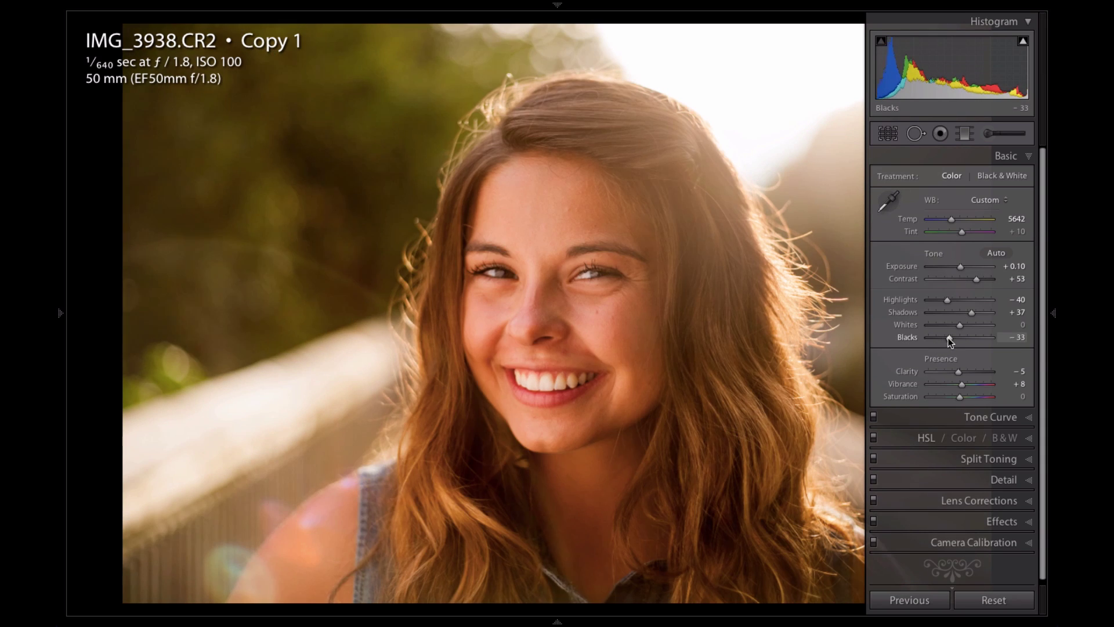
{"action": "key", "text": "ctrl+z"}
{"action": "key", "text": "ctrl+z"}
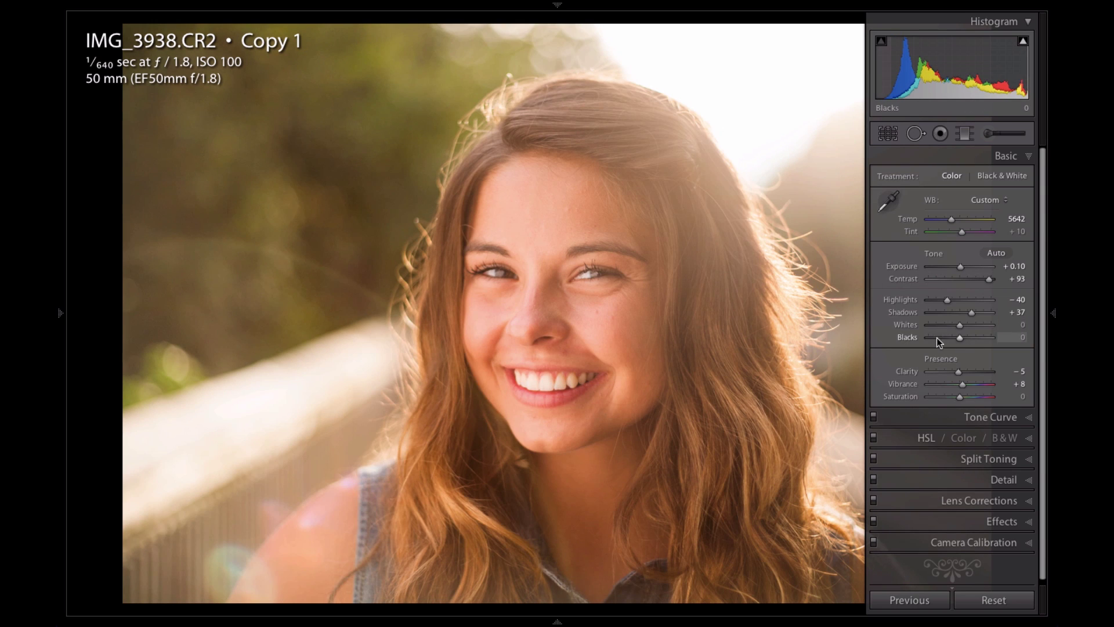
Ease Shadows back to about +26 and hide the side panels.
{"action": "left_click_drag", "start_coordinate": [964, 313], "coordinate": [966, 313]}
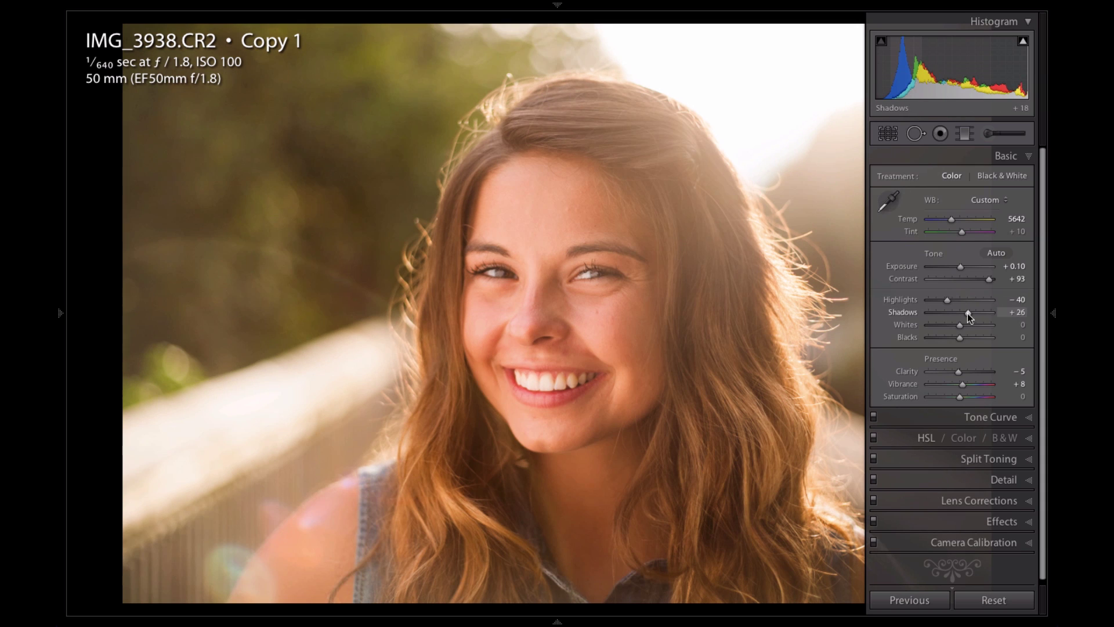
{"action": "key", "text": "Tab"}
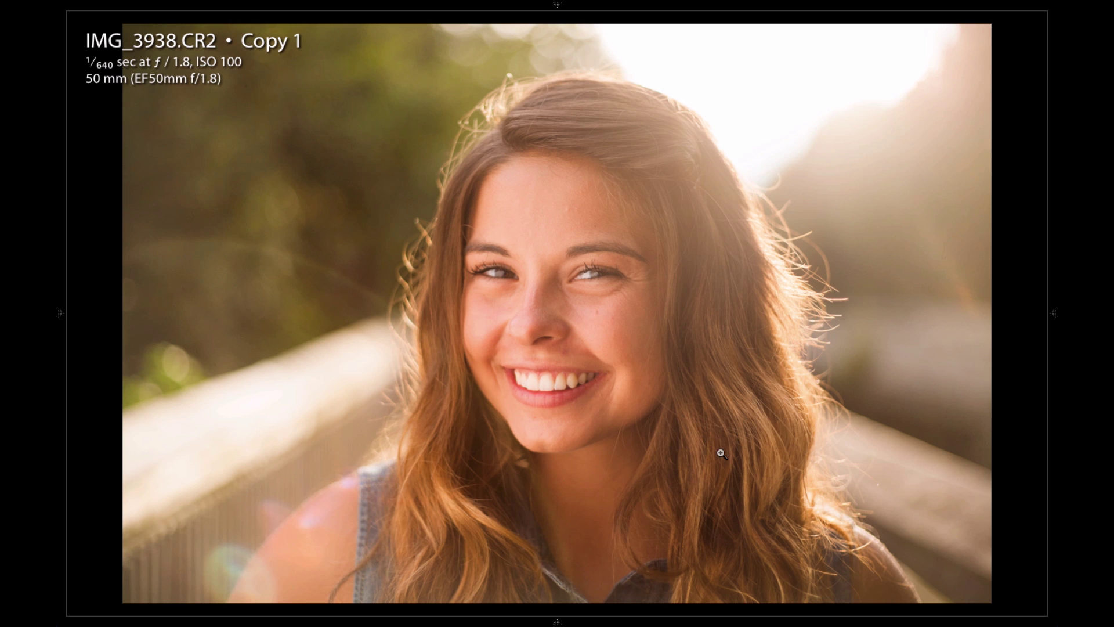
{"action": "mouse_move", "coordinate": [1055, 326]}
{"action": "left_click", "coordinate": [964, 134]}
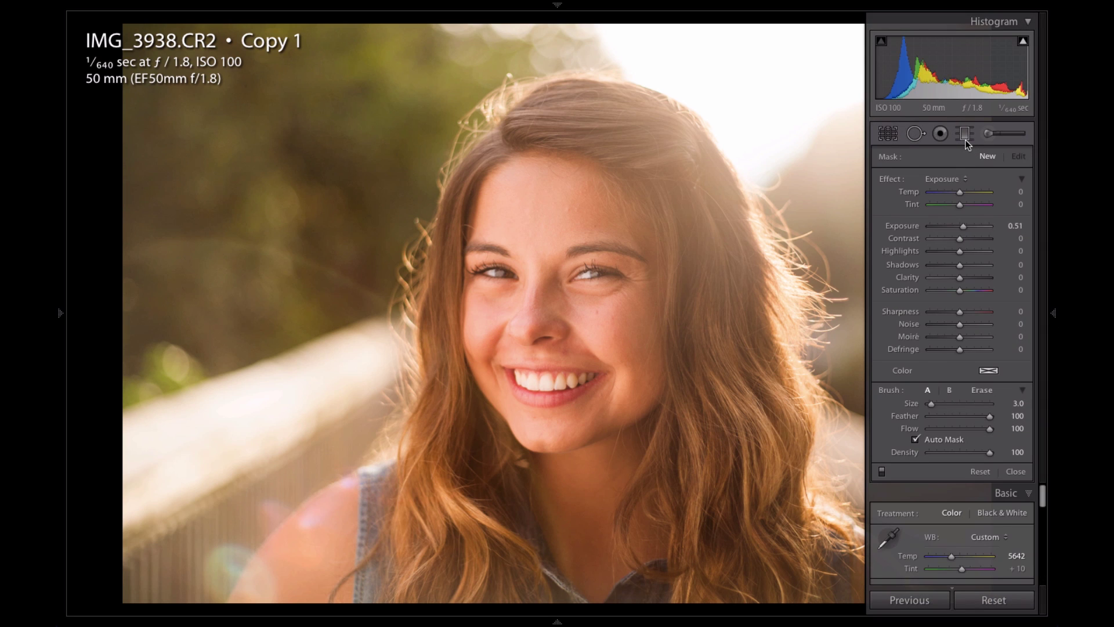
Load the Skin DCP brush preset (Clarity -47) and paint it over the woman's face.
{"action": "left_click", "coordinate": [960, 182]}
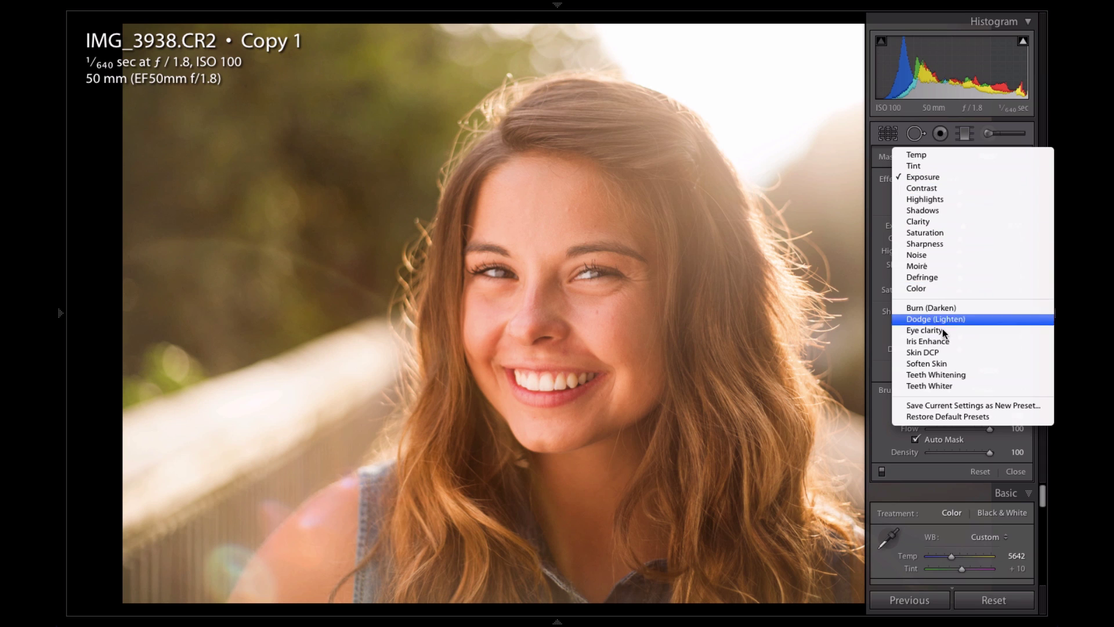
{"action": "left_click", "coordinate": [938, 352]}
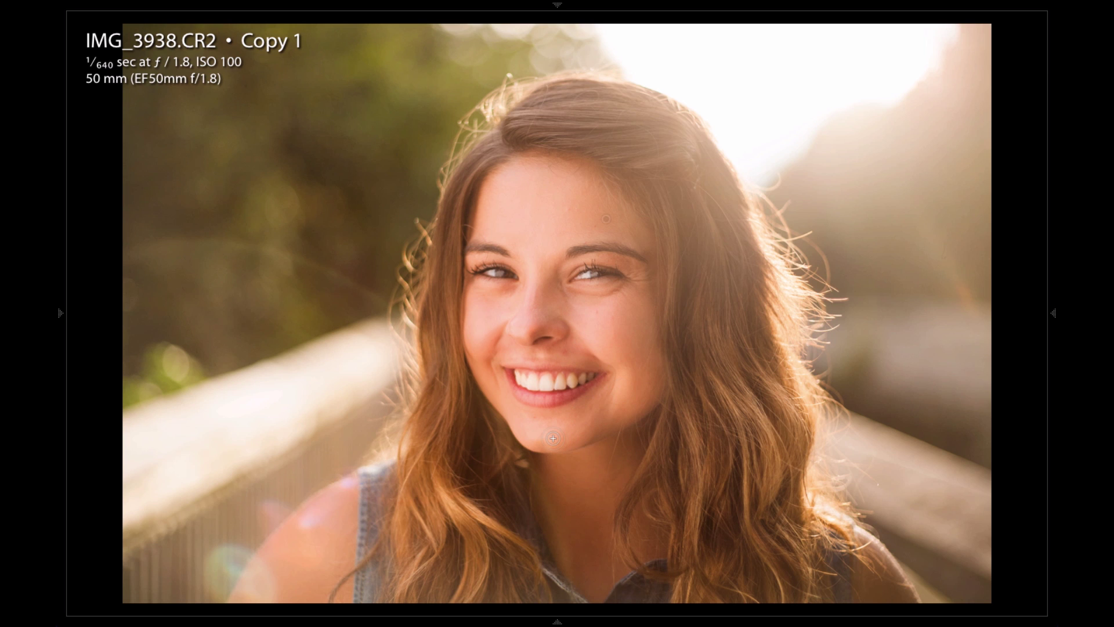
{"action": "mouse_move", "coordinate": [1054, 347]}
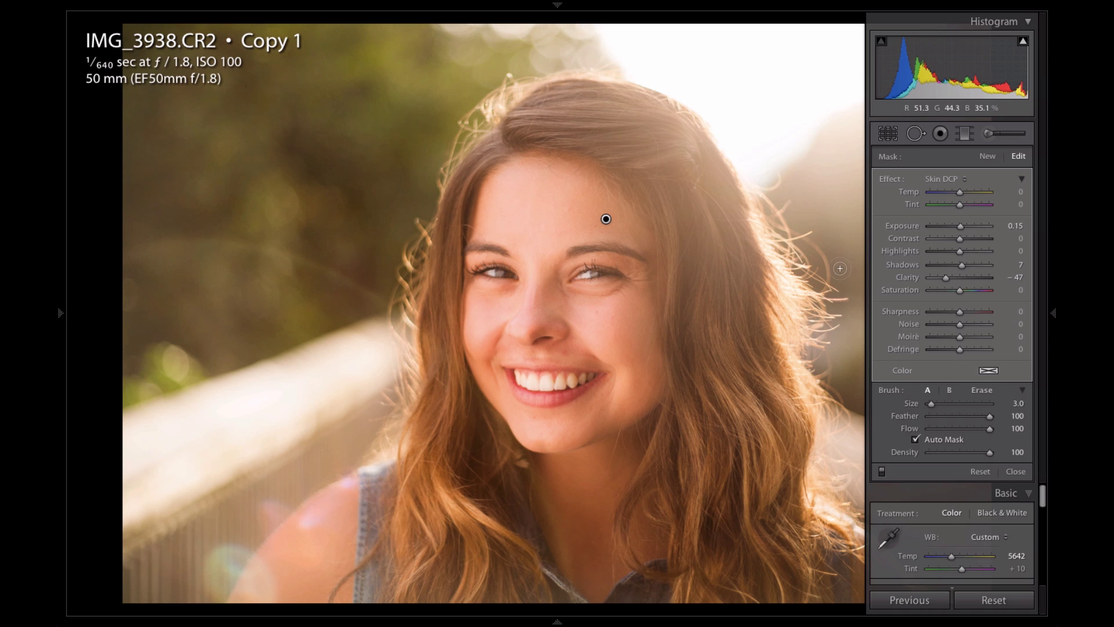
Zoom to 1:1, toggle the skin softening off and on to compare, then close the brush.
{"action": "key", "text": "Tab"}
{"action": "key", "text": "z"}
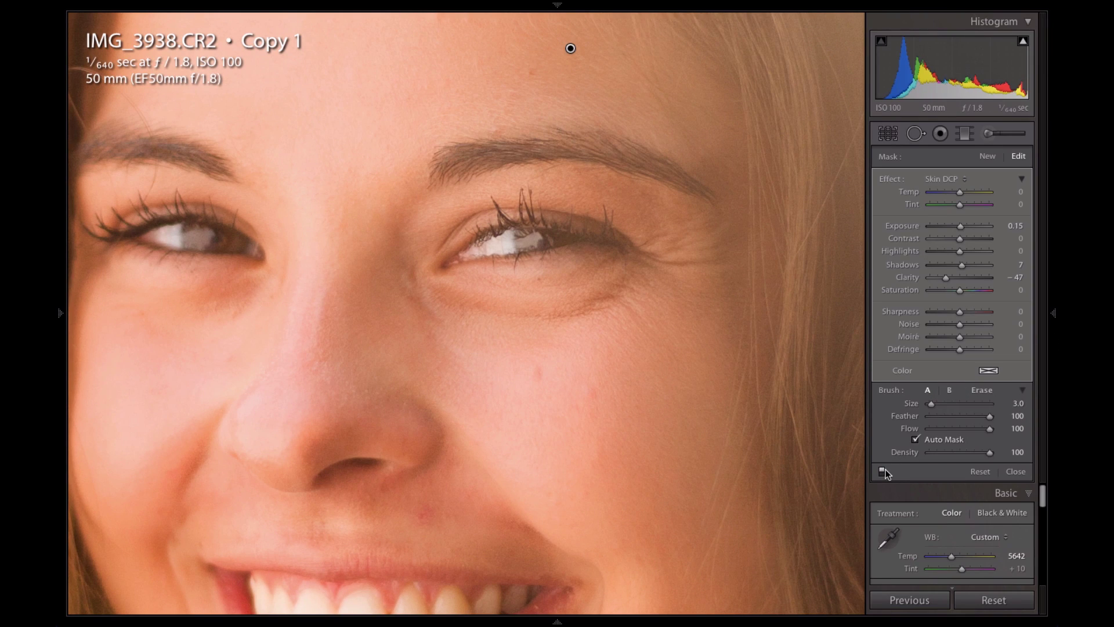
{"action": "left_click", "coordinate": [882, 472]}
{"action": "left_click", "coordinate": [882, 471]}
{"action": "key", "text": "k"}
{"action": "left_click", "coordinate": [714, 302]}
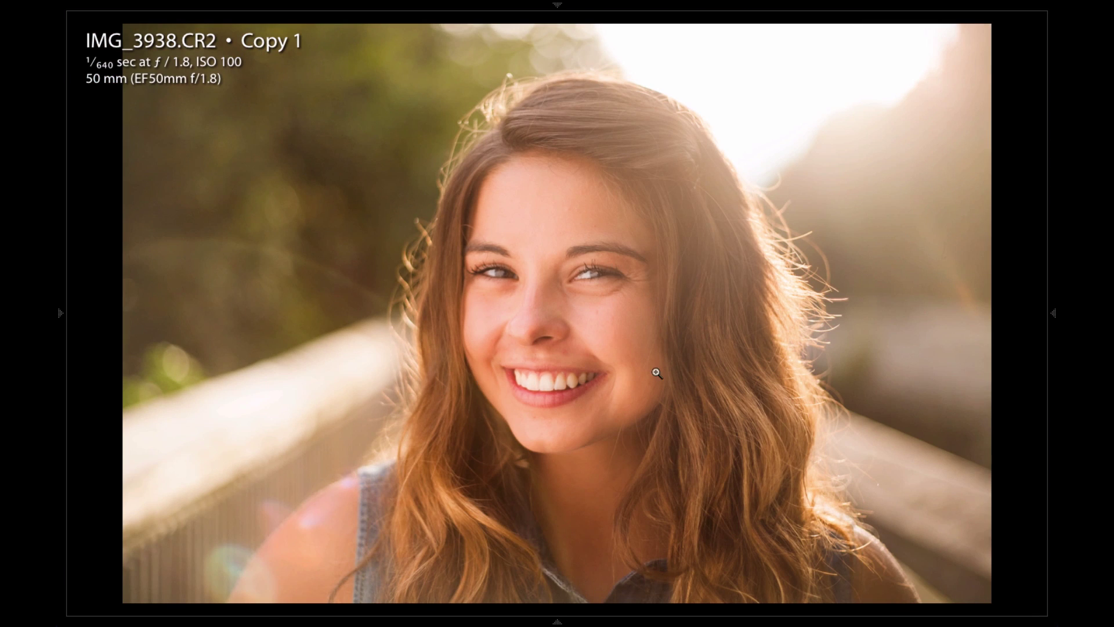
{"action": "key", "text": "k"}
{"action": "key", "text": "k"}
Set up a Graduated Filter with an exposure-only effect and negative Exposure.
{"action": "left_click", "coordinate": [1054, 190]}
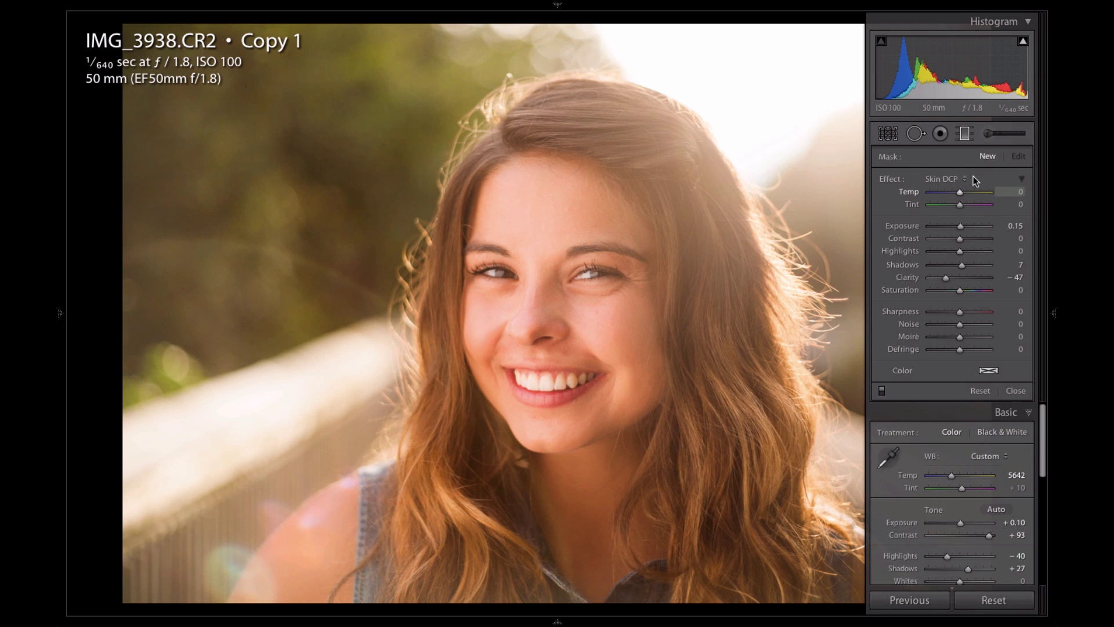
{"action": "left_click", "coordinate": [965, 134]}
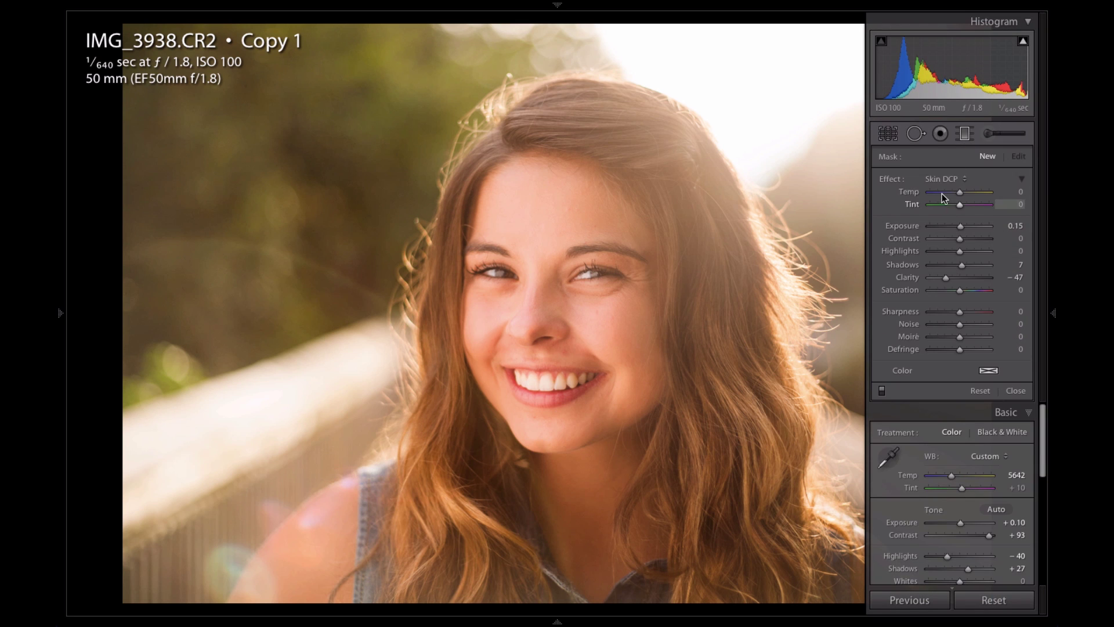
{"action": "left_click", "coordinate": [946, 181]}
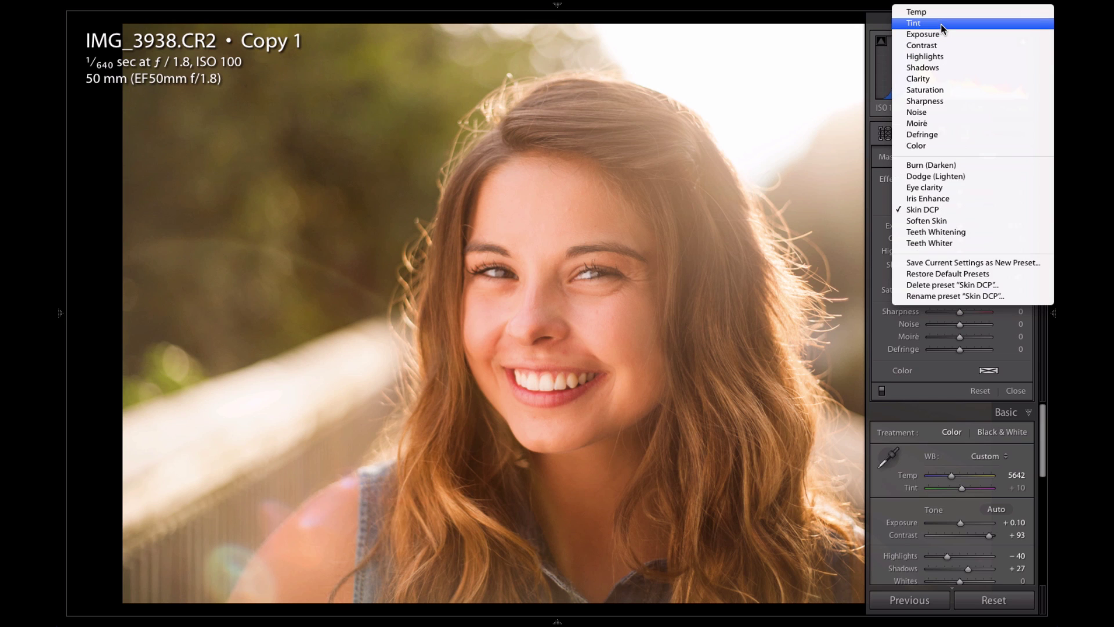
{"action": "left_click", "coordinate": [935, 39]}
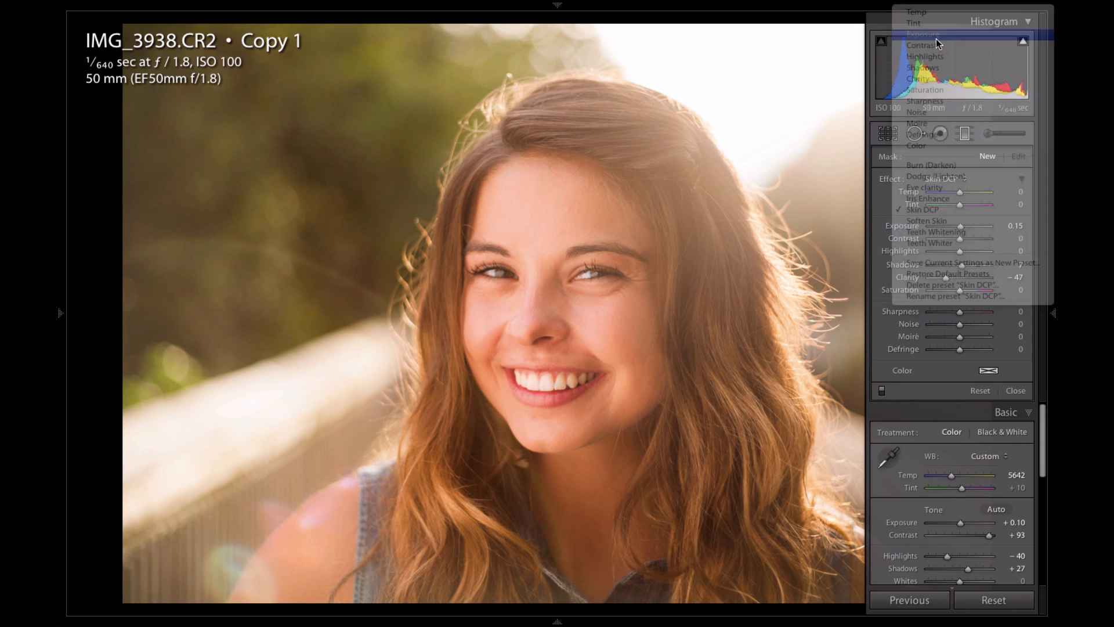
{"action": "left_click_drag", "start_coordinate": [963, 226], "coordinate": [952, 252]}
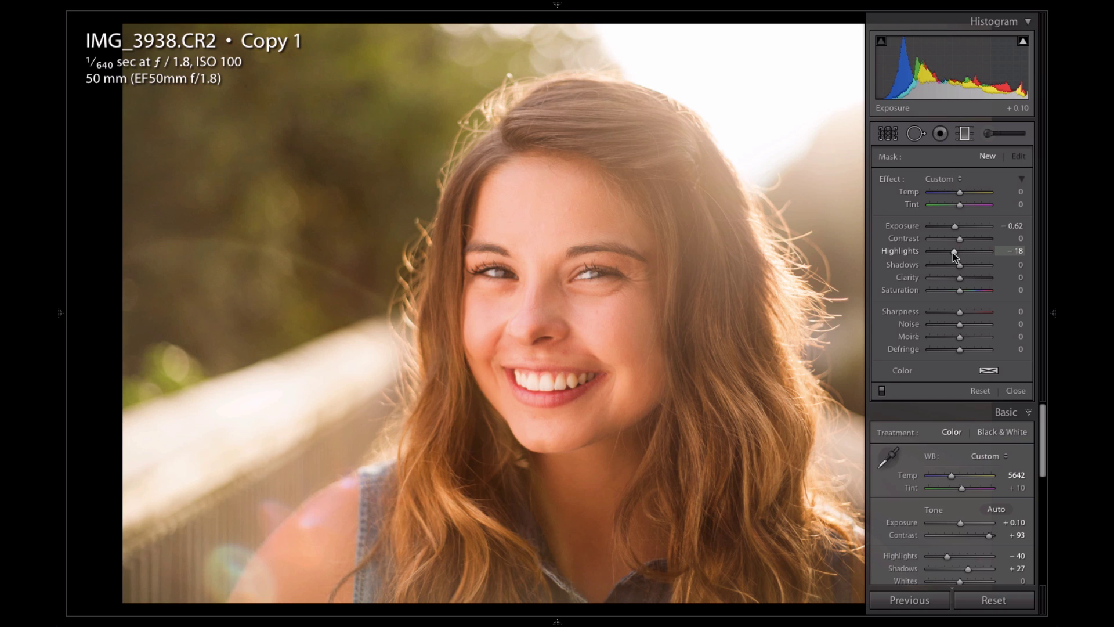
{"action": "key", "text": "Tab"}
Add gradients darkening the bright top-right corner and the left edge of the portrait.
{"action": "left_click_drag", "start_coordinate": [800, 150], "coordinate": [712, 215]}
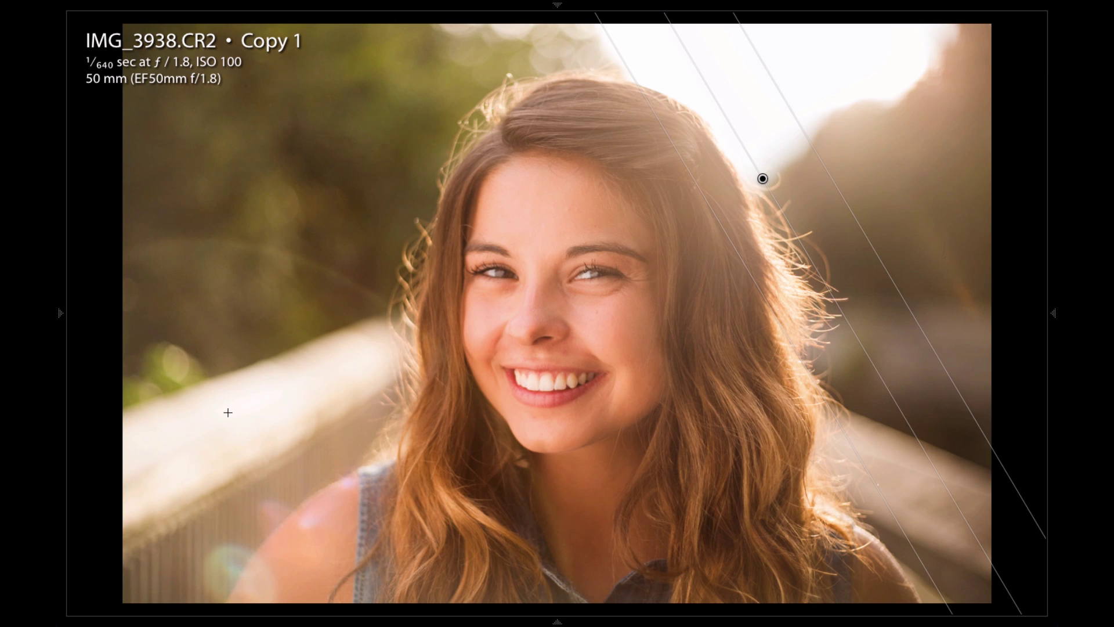
{"action": "left_click_drag", "start_coordinate": [274, 404], "coordinate": [456, 383]}
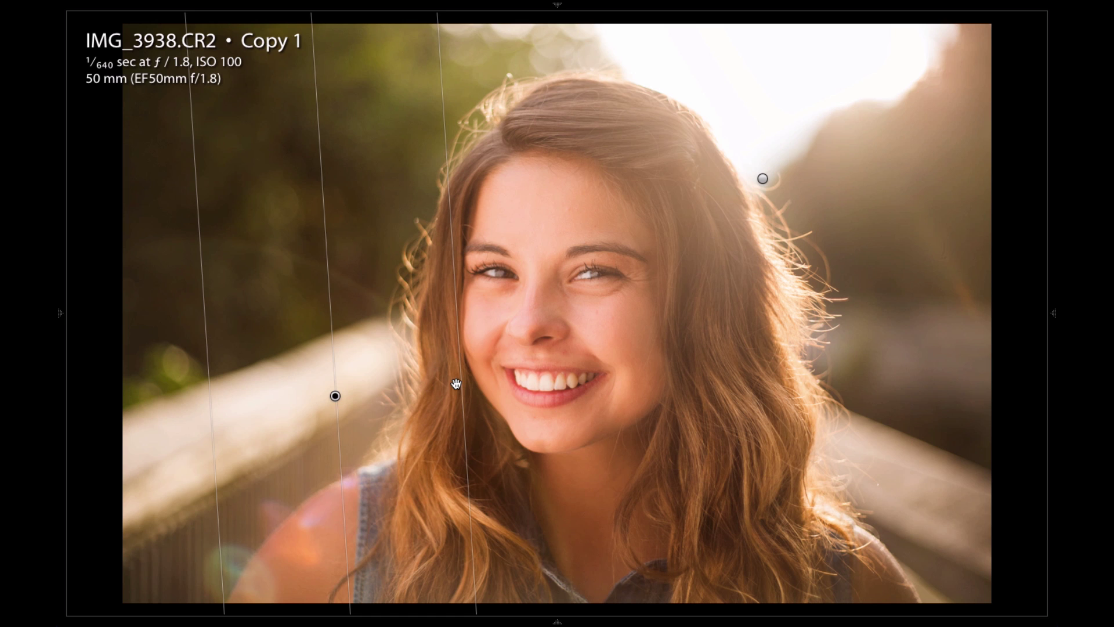
{"action": "key", "text": "m"}
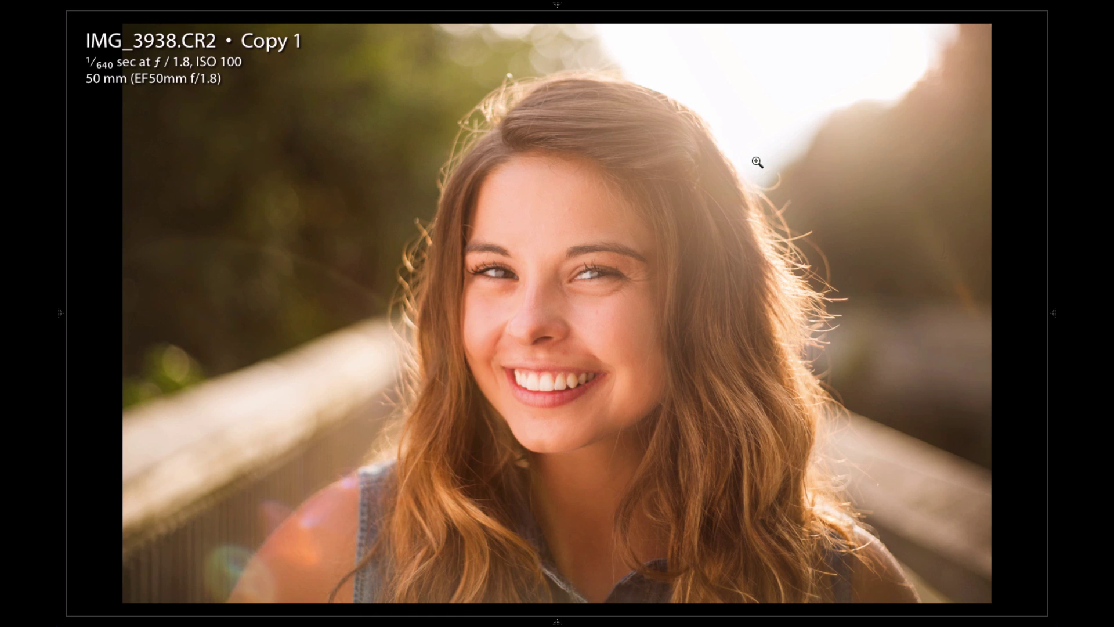
{"action": "key", "text": "m"}
{"action": "left_click_drag", "start_coordinate": [770, 128], "coordinate": [645, 178]}
{"action": "key", "text": "m"}
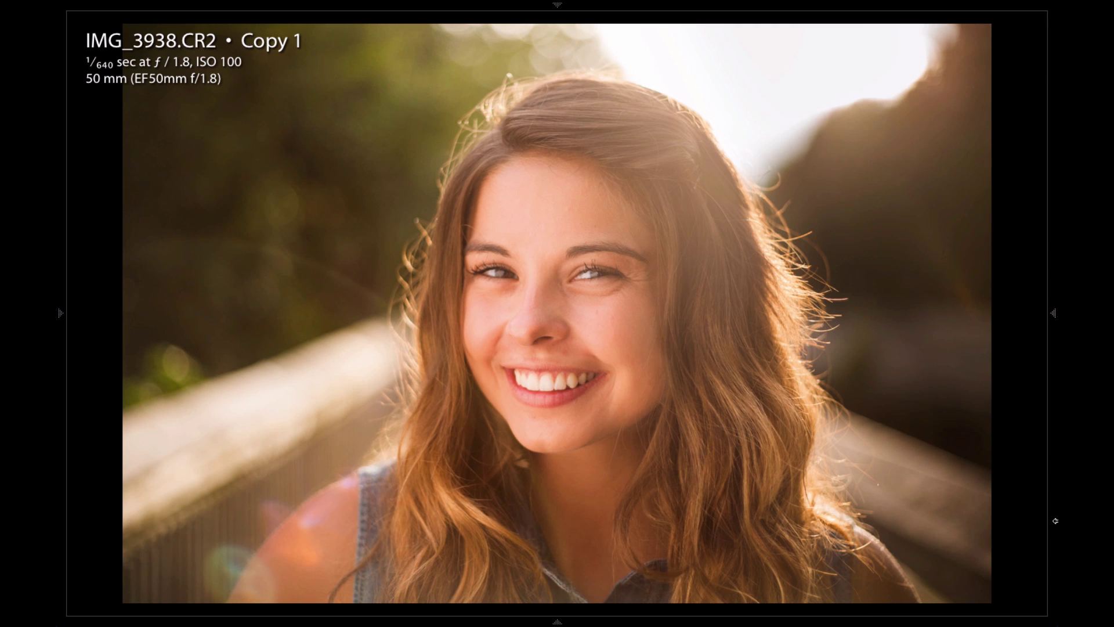
{"action": "mouse_move", "coordinate": [1054, 525]}
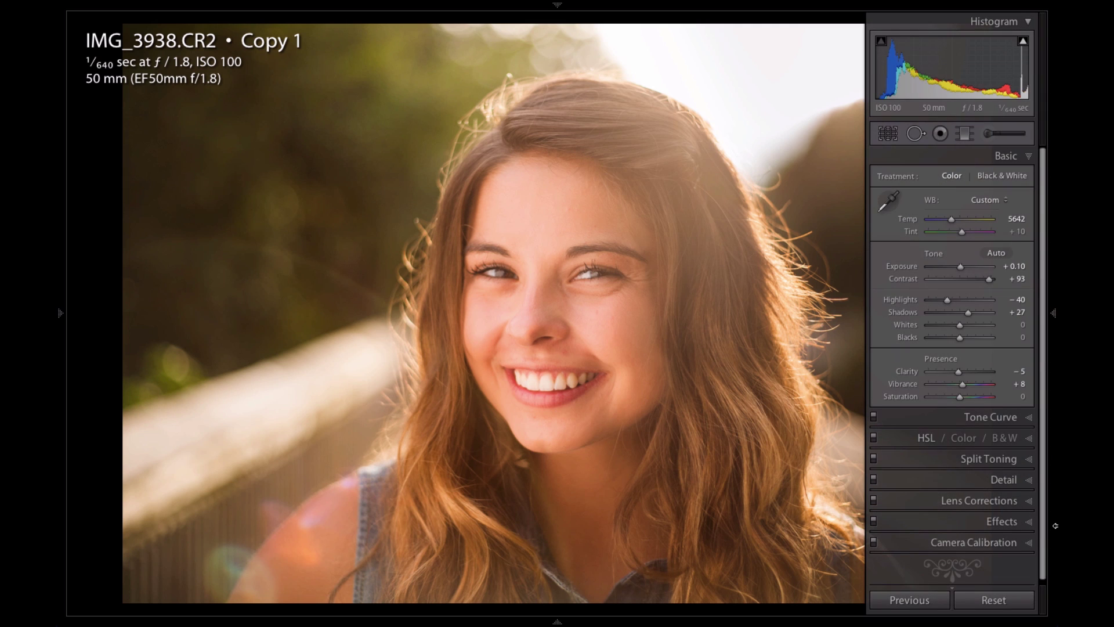
{"action": "left_click", "coordinate": [973, 603]}
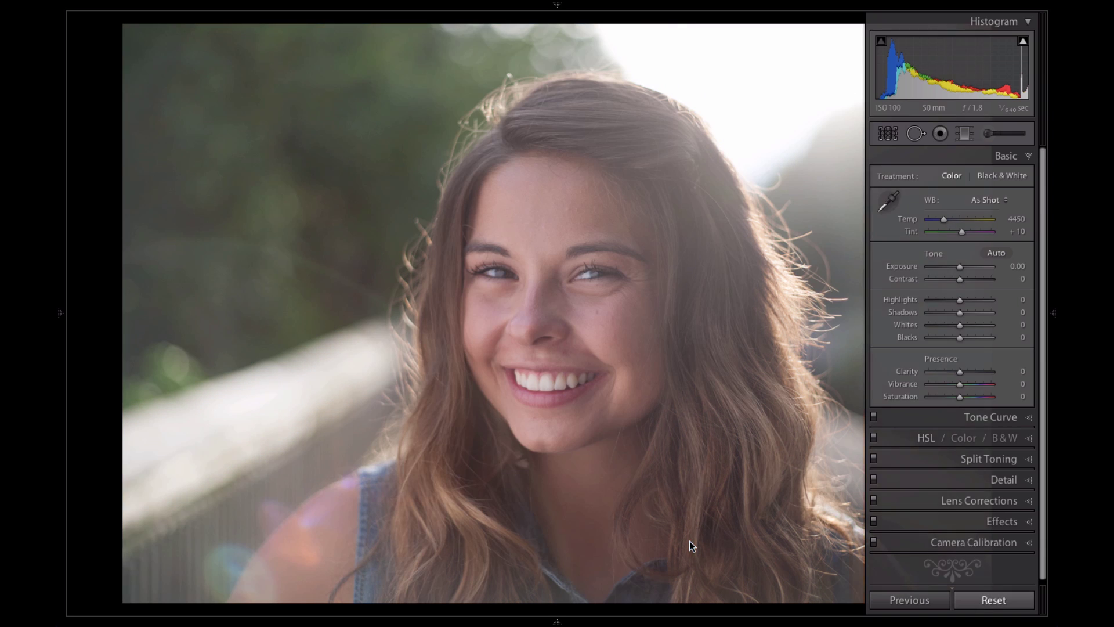
{"action": "key", "text": "ctrl+z"}
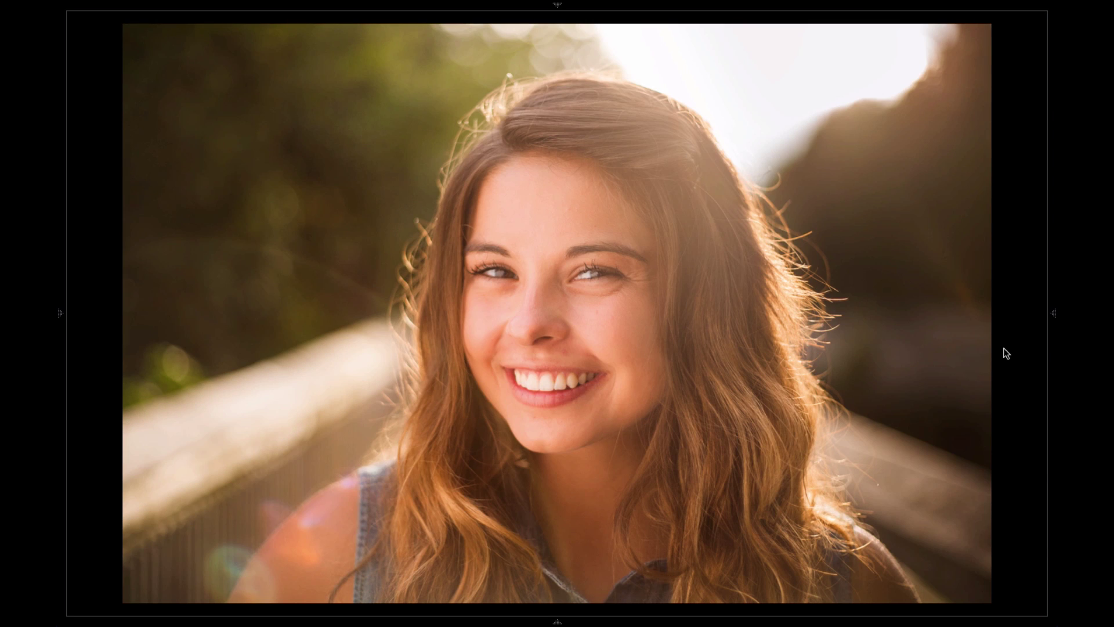
{"action": "mouse_move", "coordinate": [1054, 363]}
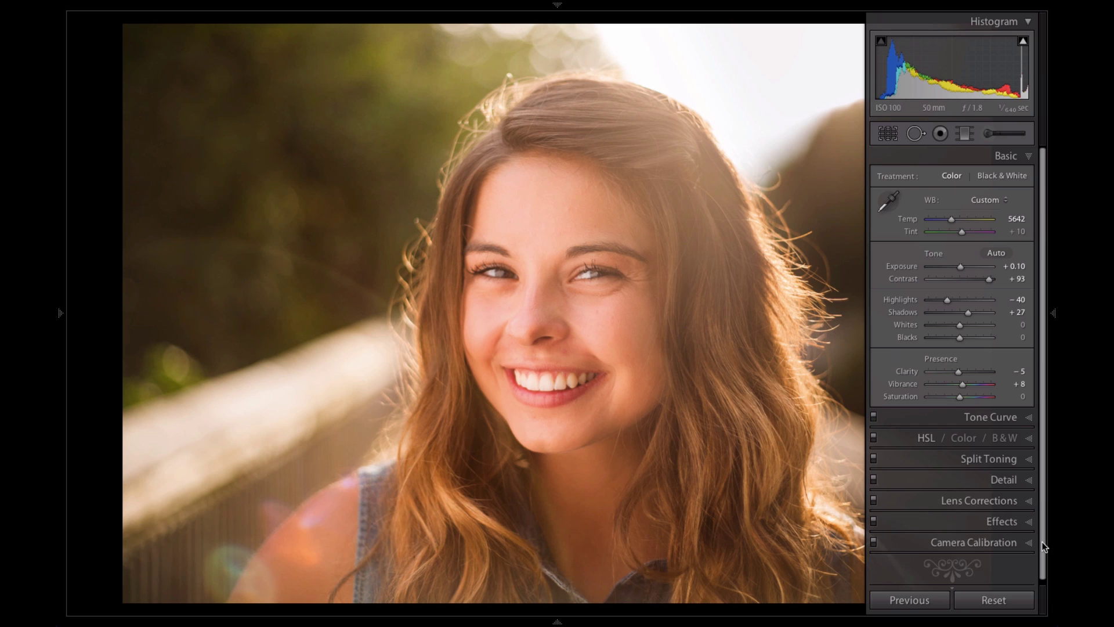
Set the Detail sharpening Amount to 59.
{"action": "left_click", "coordinate": [1022, 480]}
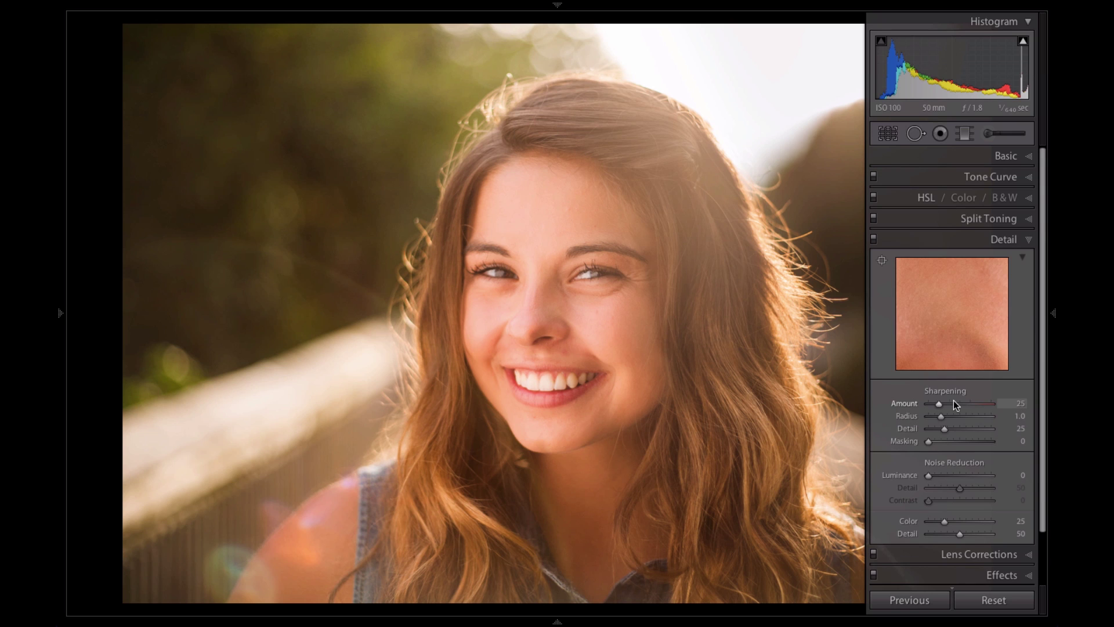
{"action": "left_click_drag", "start_coordinate": [954, 403], "coordinate": [952, 404]}
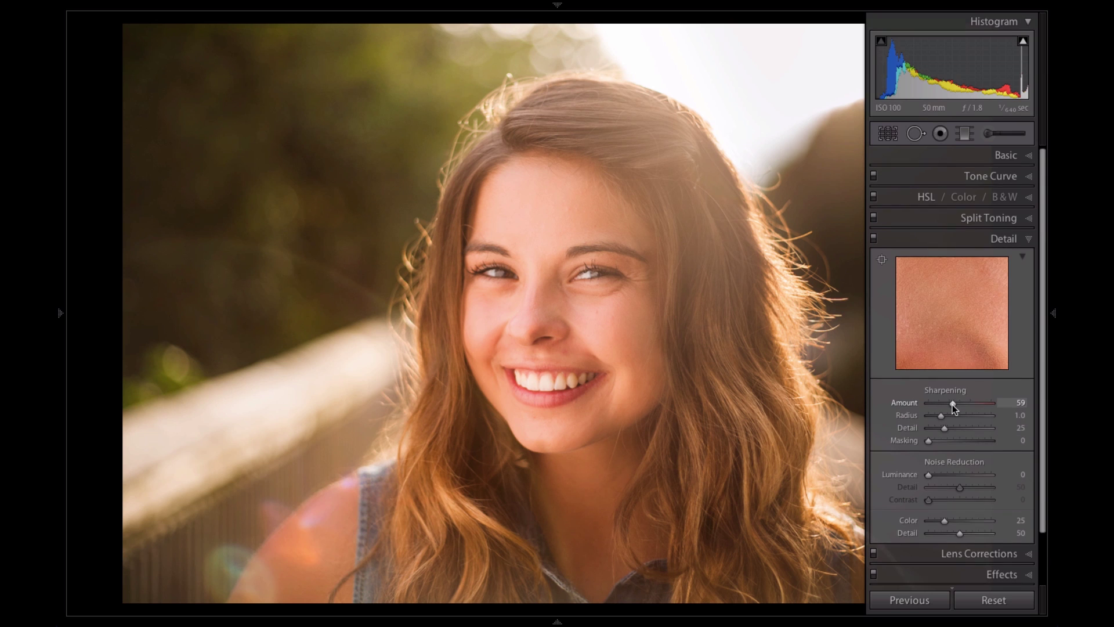
{"action": "scroll", "coordinate": [963, 429], "scroll_direction": "down", "scroll_amount": 3}
Add film grain at Amount 20 and view the finished photo full-size.
{"action": "left_click", "coordinate": [1025, 532]}
{"action": "left_click_drag", "start_coordinate": [928, 410], "coordinate": [939, 409]}
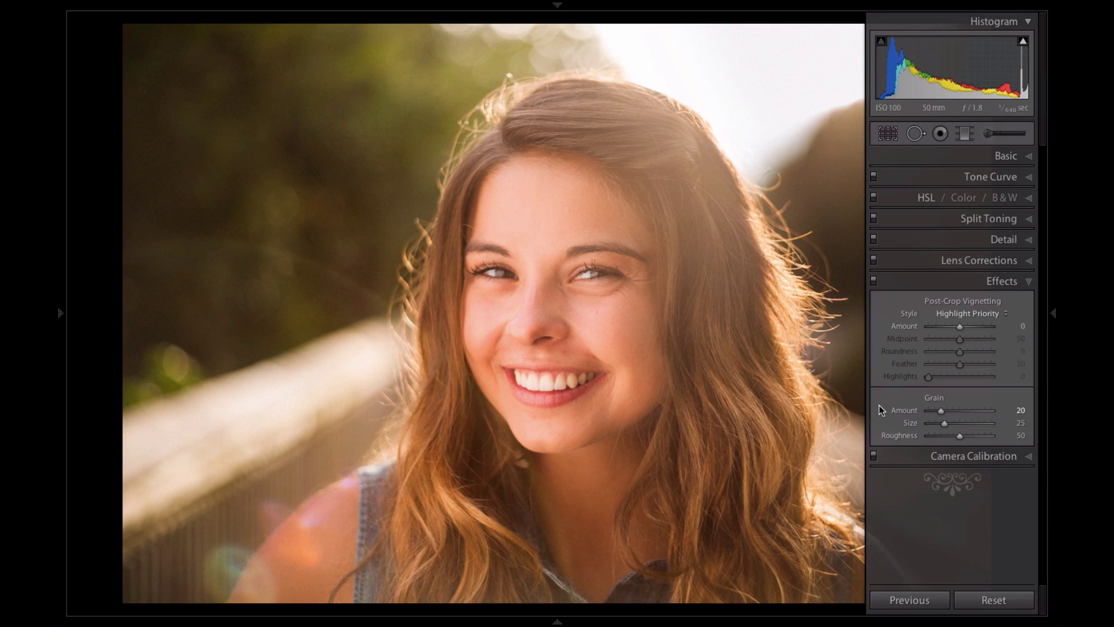
{"action": "key", "text": "Tab"}
{"action": "left_click", "coordinate": [1029, 161]}
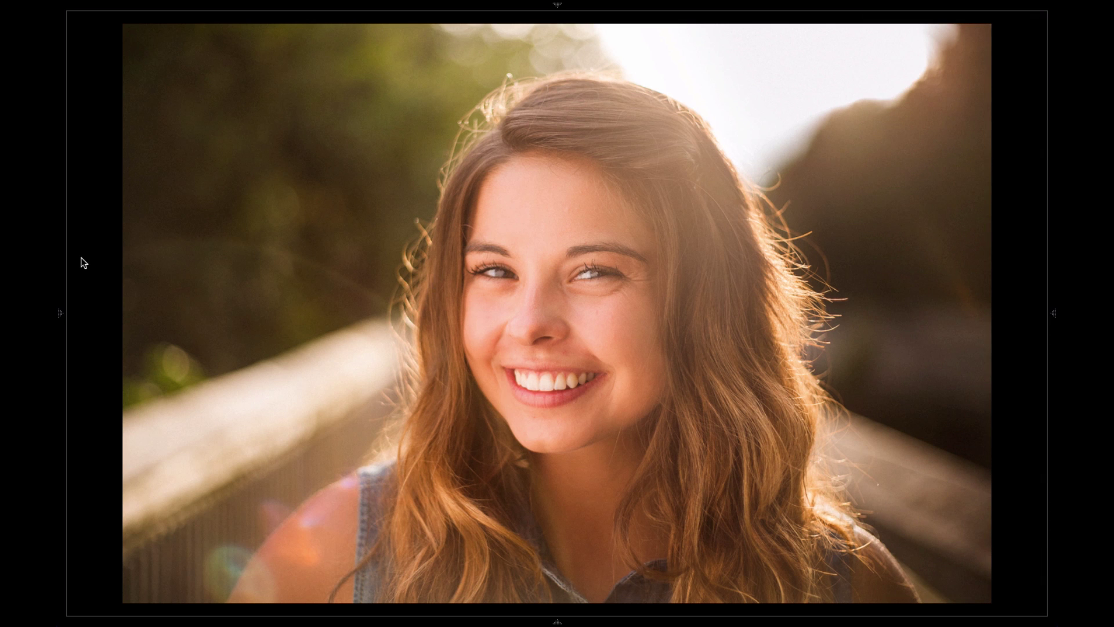